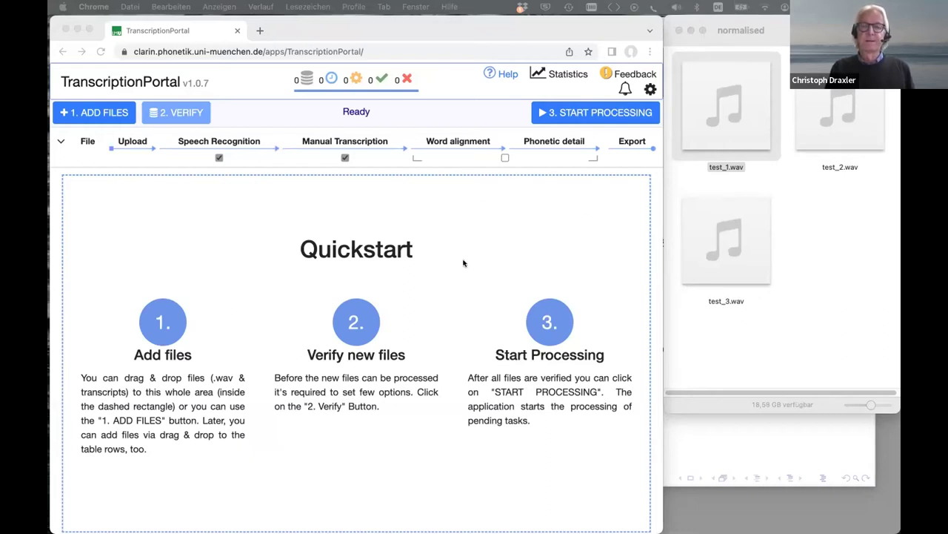
# Add test_3.wav, test_1.wav and test_2.wav from the normalised folder to the transcription file list.
pyautogui.click(747, 317)
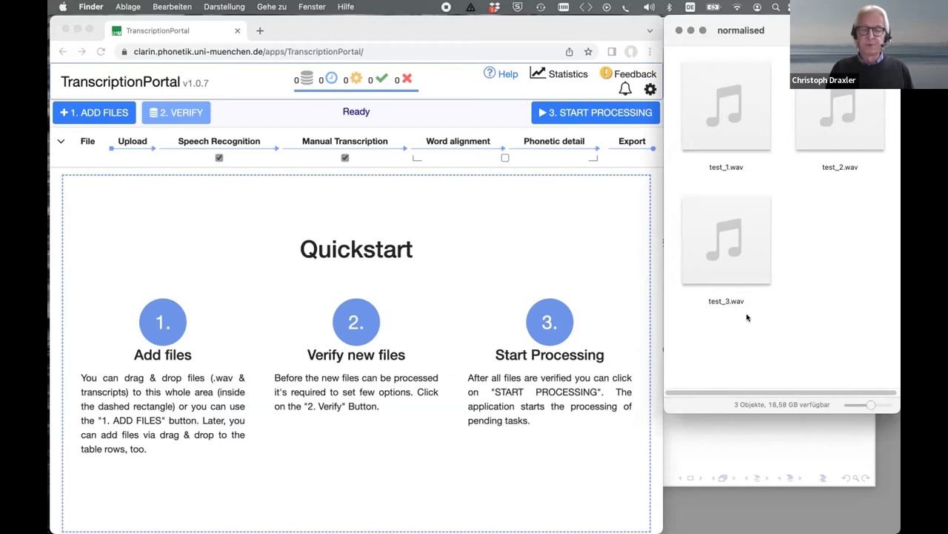
pyautogui.moveTo(839, 275); pyautogui.dragTo(491, 251)
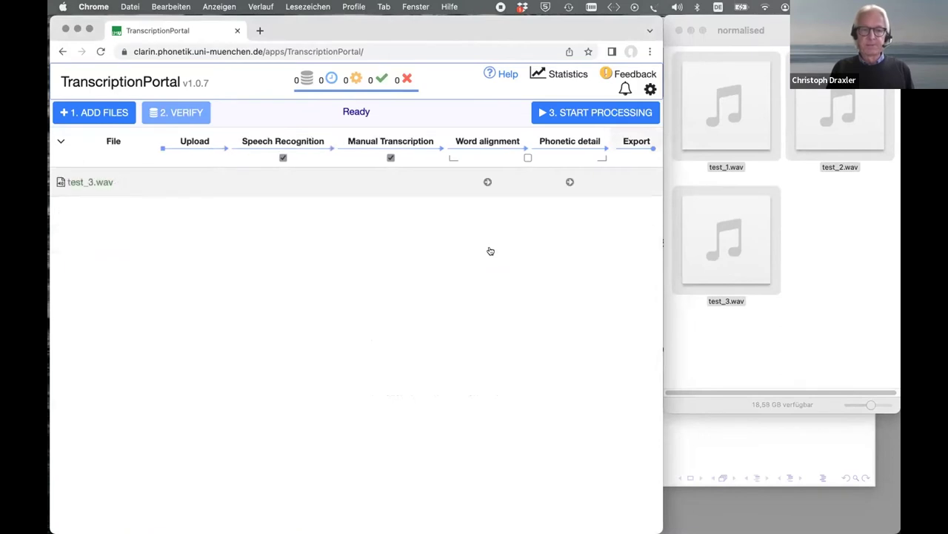
pyautogui.click(720, 318)
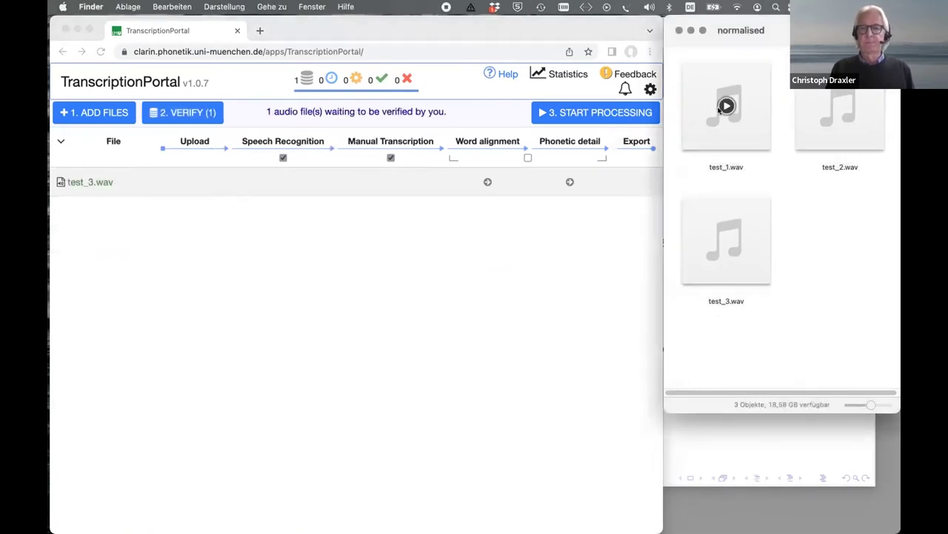
pyautogui.moveTo(719, 103); pyautogui.dragTo(523, 254)
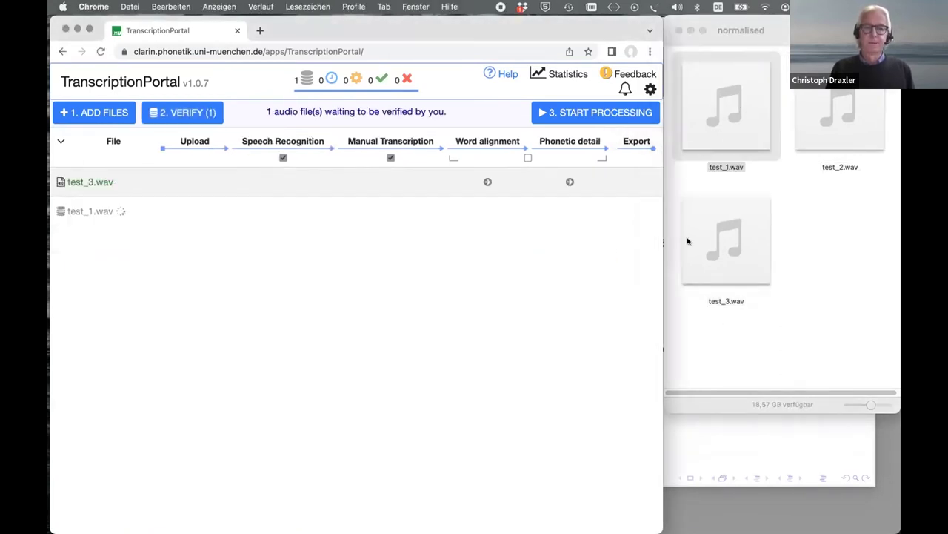
pyautogui.moveTo(837, 111); pyautogui.dragTo(452, 335)
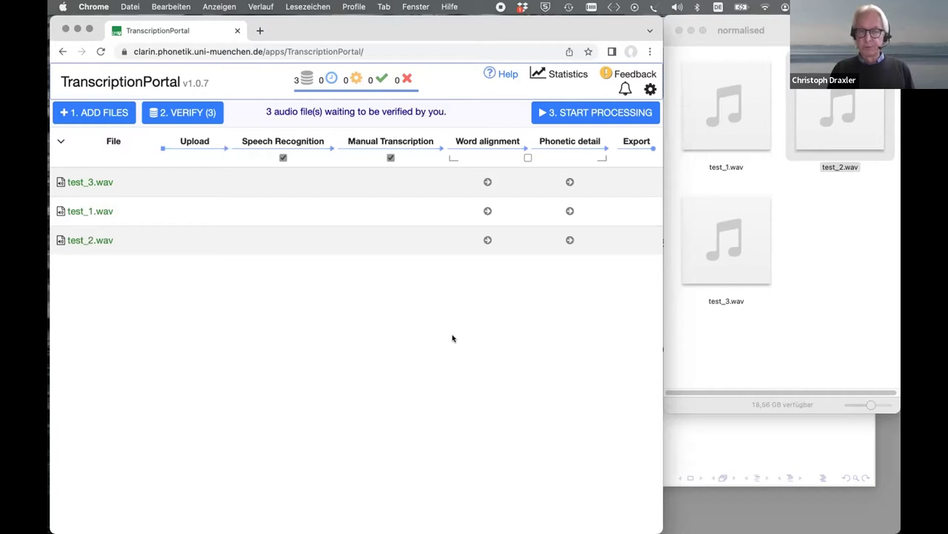
# Verify the three audio files with German (DE) [Watson] as the language and start processing them.
pyautogui.click(175, 111)
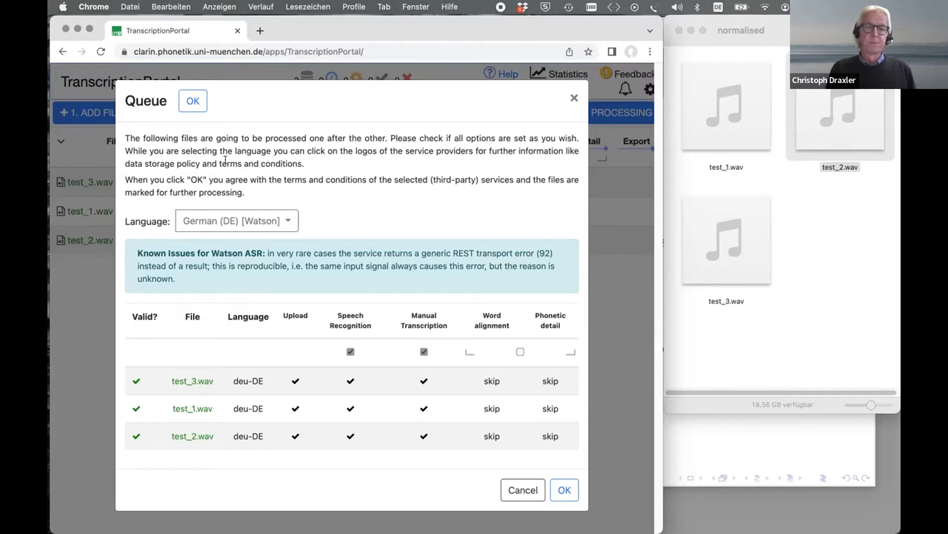
pyautogui.click(287, 220)
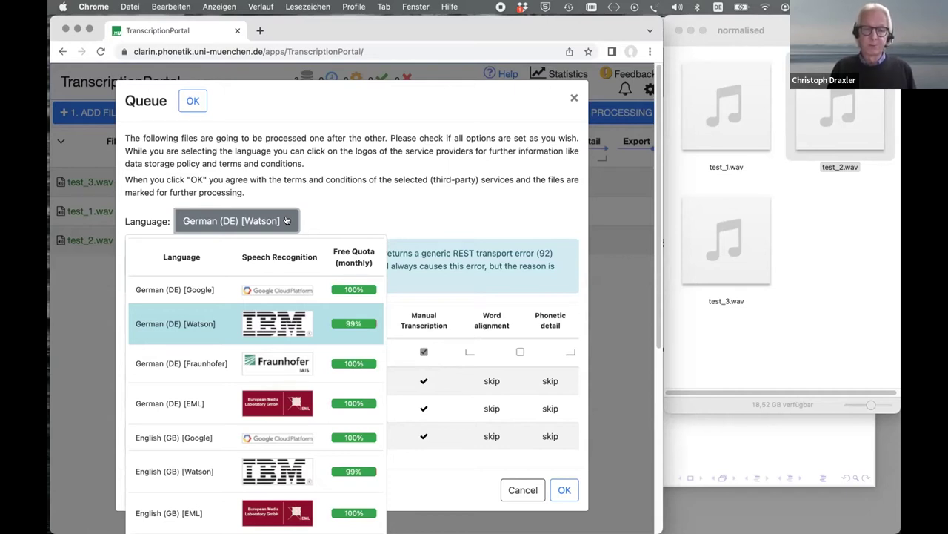
pyautogui.click(188, 330)
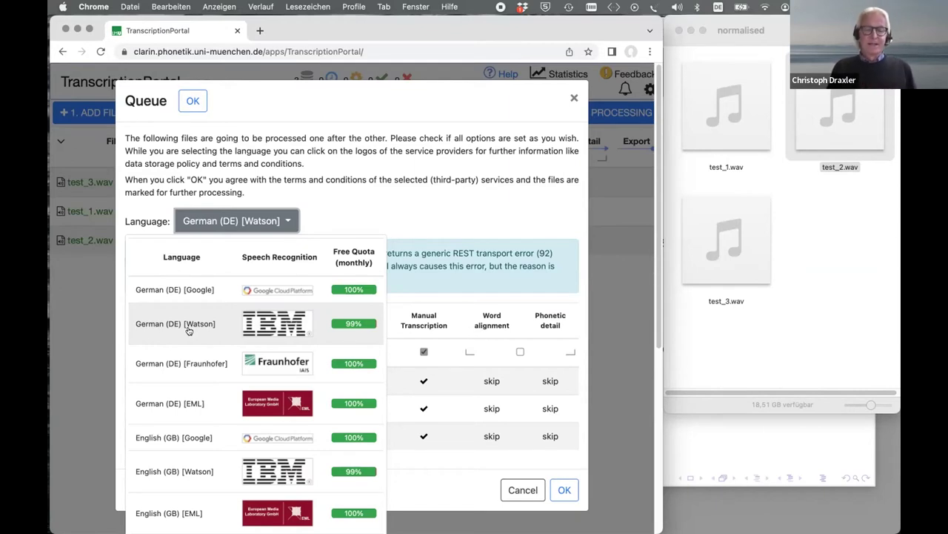
pyautogui.click(273, 320)
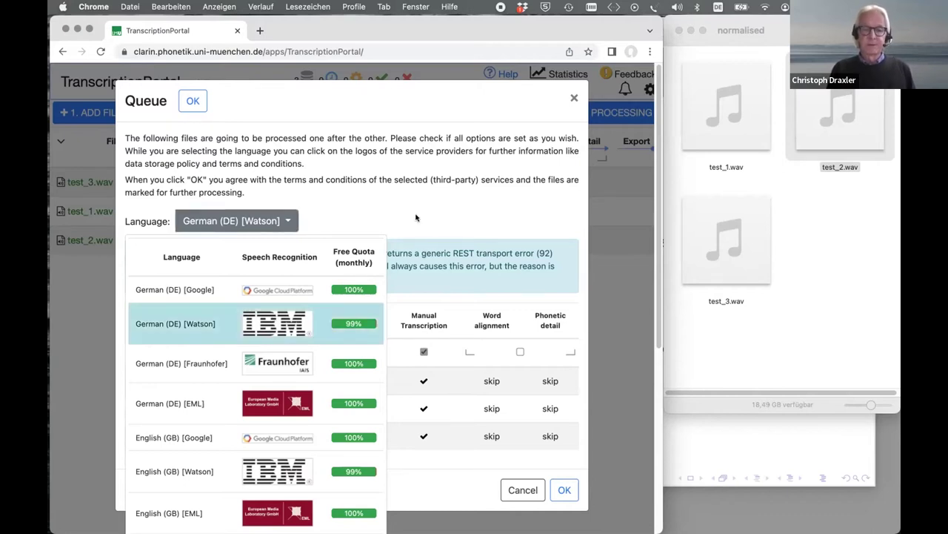
pyautogui.click(239, 221)
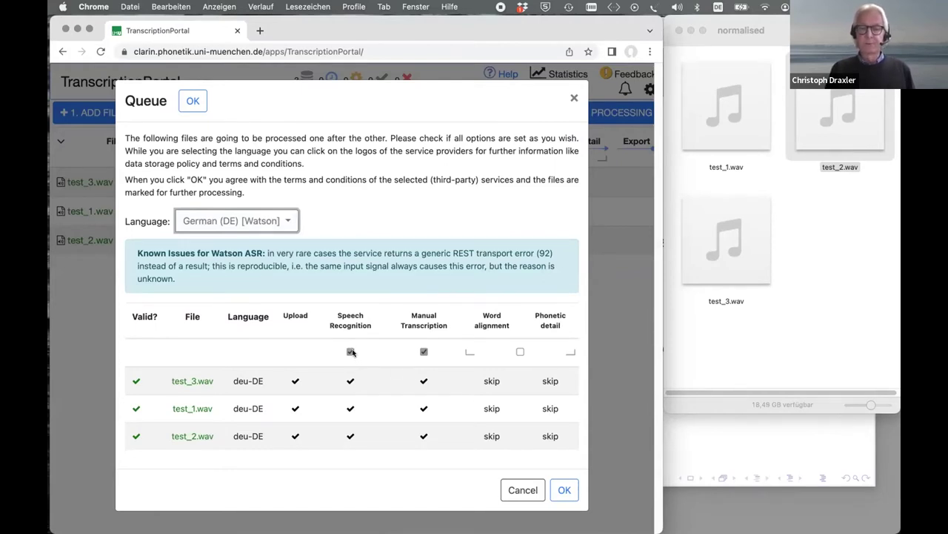
pyautogui.click(424, 352)
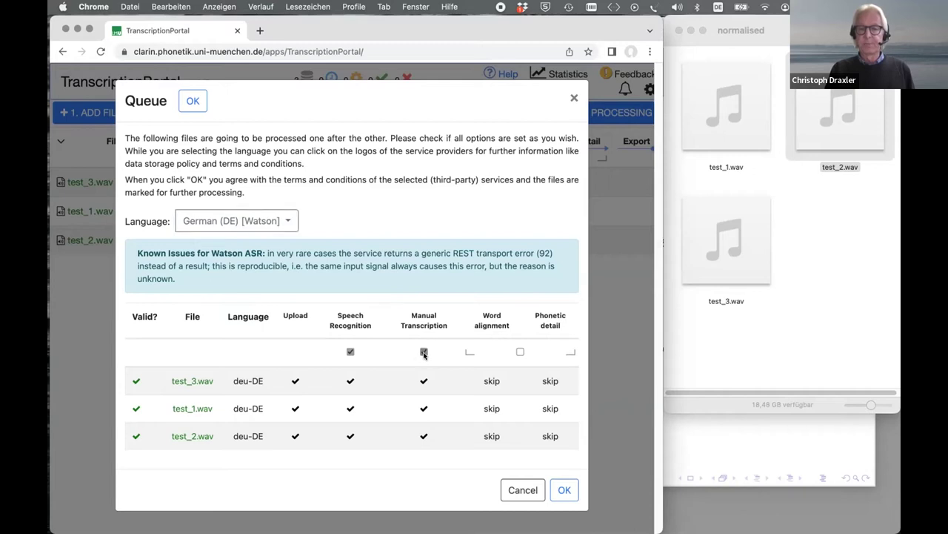
pyautogui.click(424, 353)
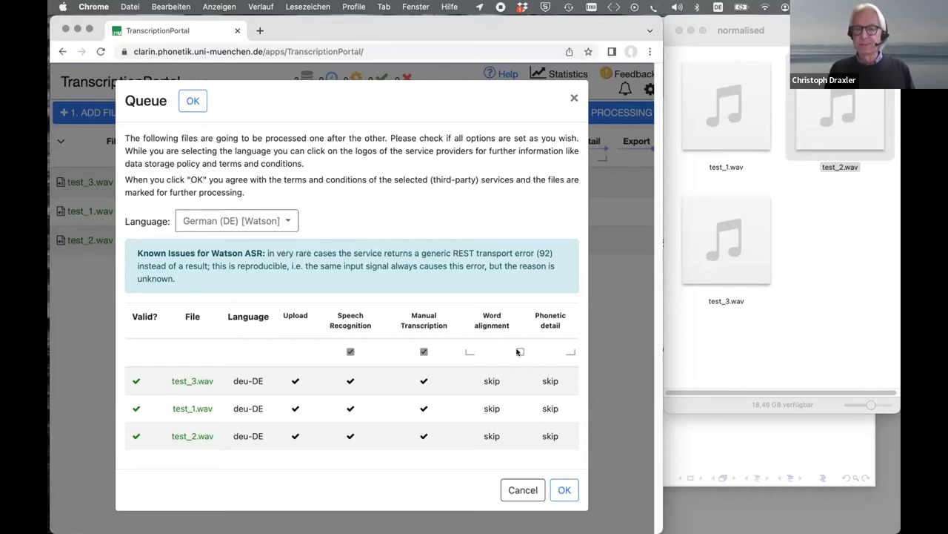
pyautogui.click(563, 490)
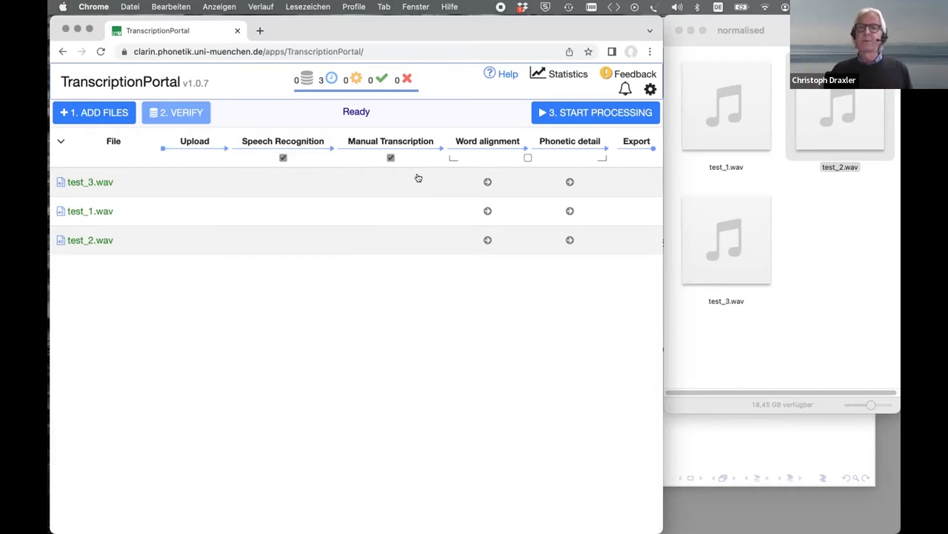
pyautogui.click(595, 111)
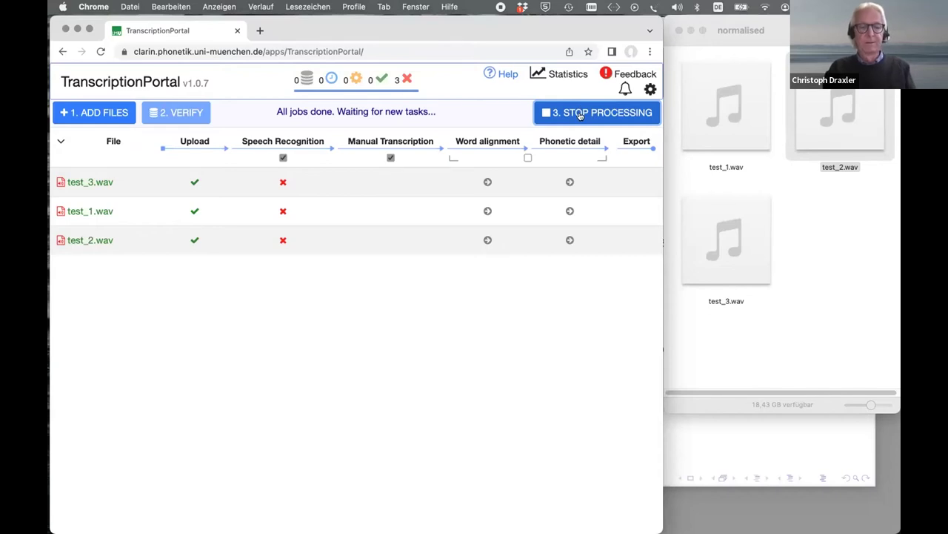
# Search the web for "transcription portal CLARIN" in a new browser window, and return to the TranscriptionPortal window.
pyautogui.press('super+n')
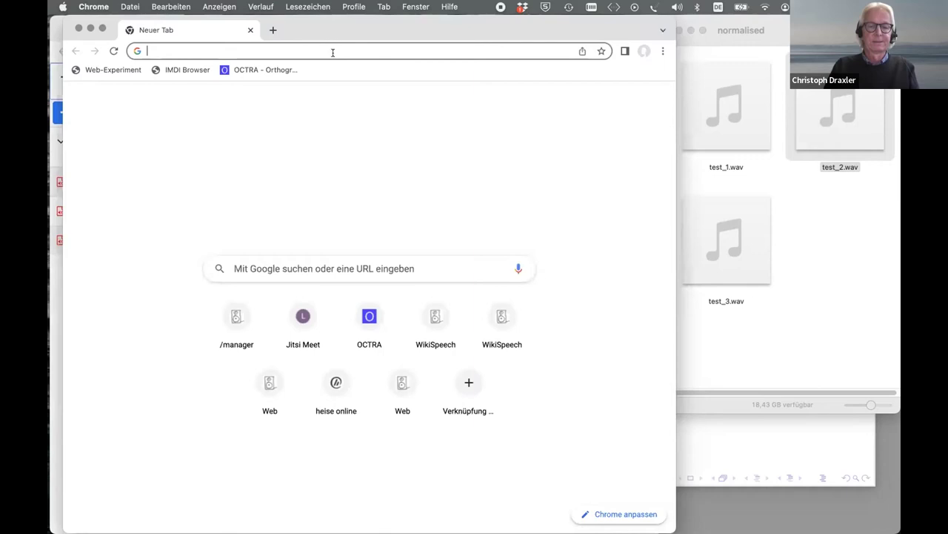
pyautogui.write('transcription portal CLARIN')
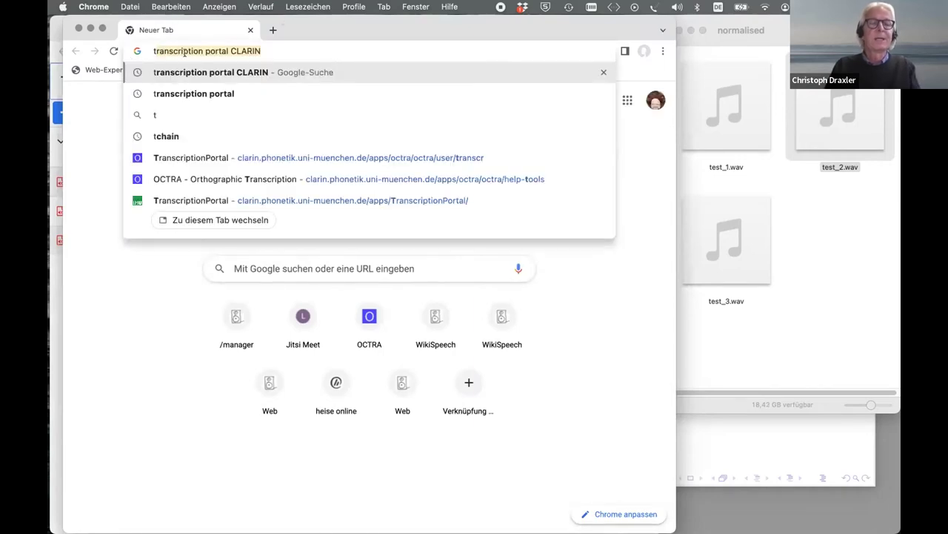
pyautogui.press('Return')
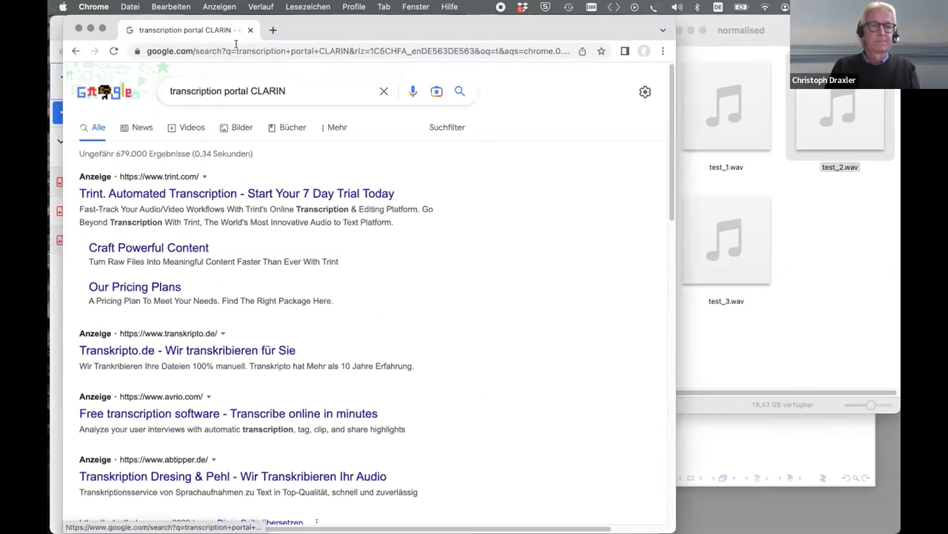
pyautogui.click(273, 30)
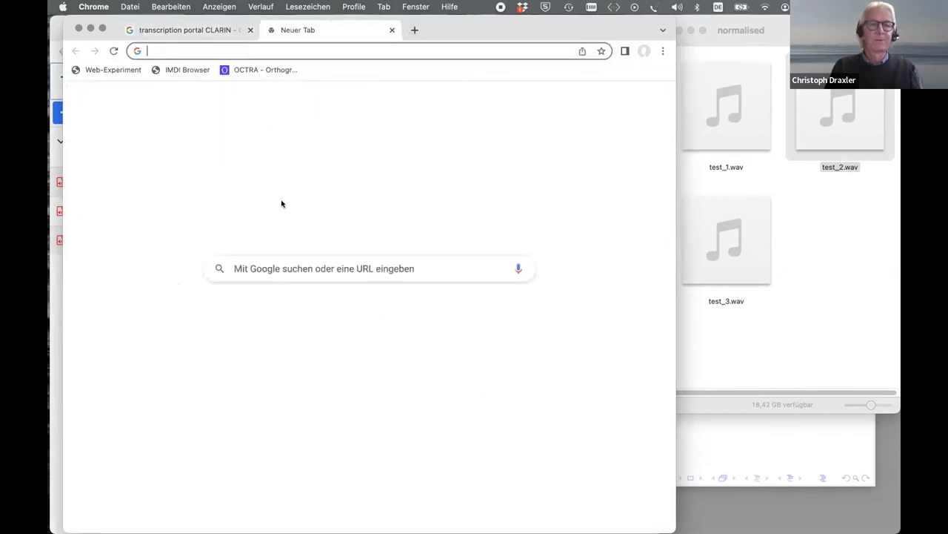
pyautogui.click(58, 160)
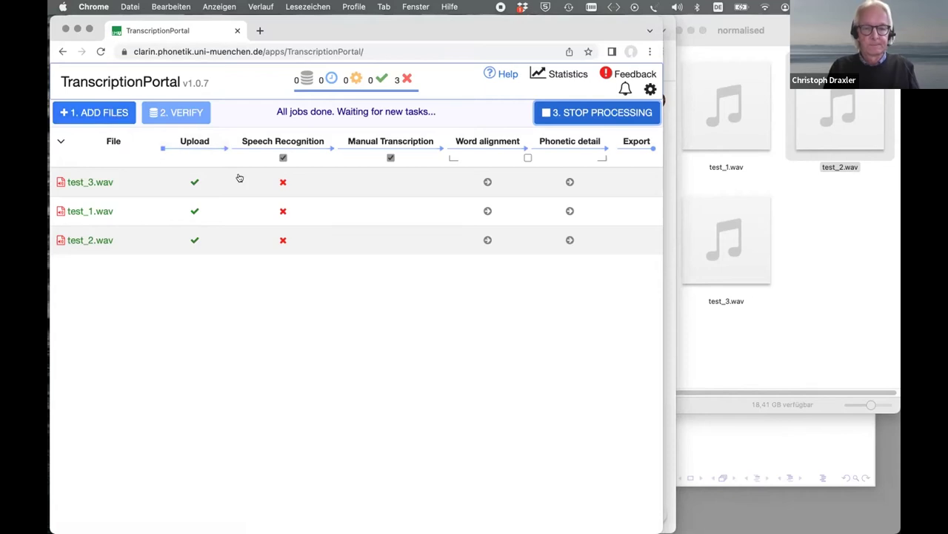
# Reload the portal, signing in through University of Munich (LMU), and restart processing of the three files.
pyautogui.press('super+r')
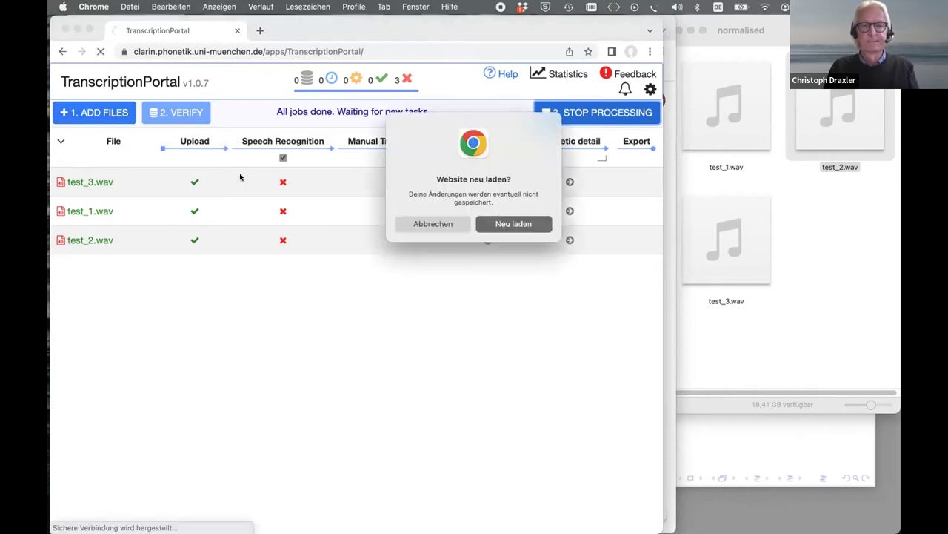
pyautogui.click(506, 226)
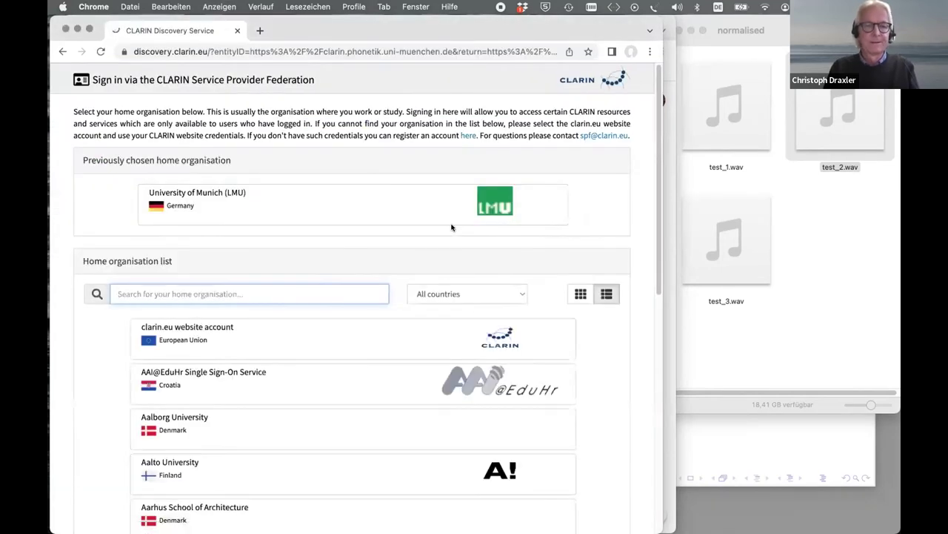
pyautogui.click(269, 214)
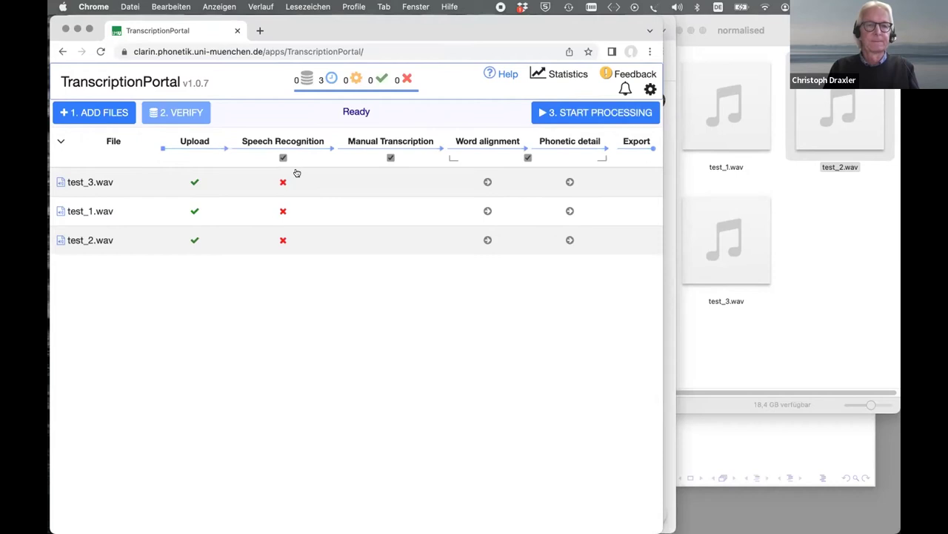
pyautogui.click(582, 115)
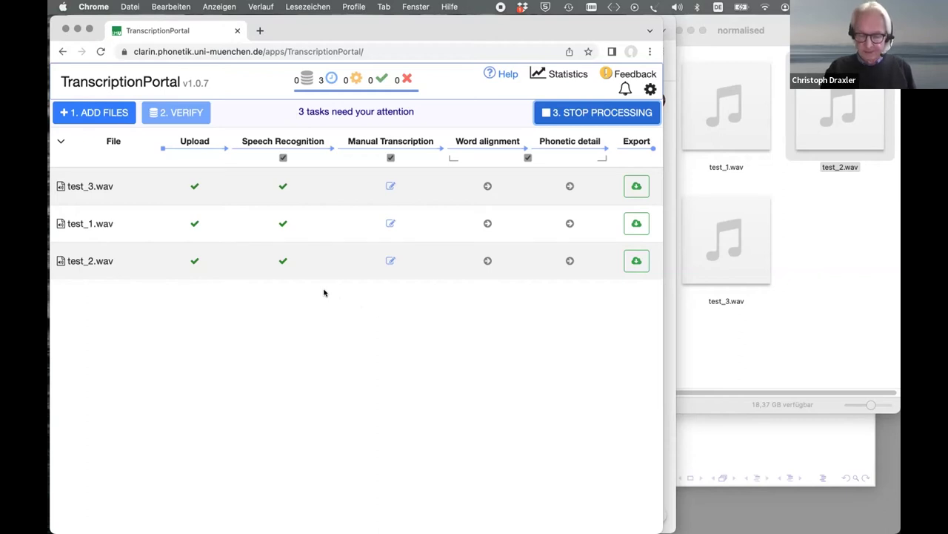
# Preview the plain text speech recognition result of test_2.wav and close it without downloading.
pyautogui.moveTo(282, 263)
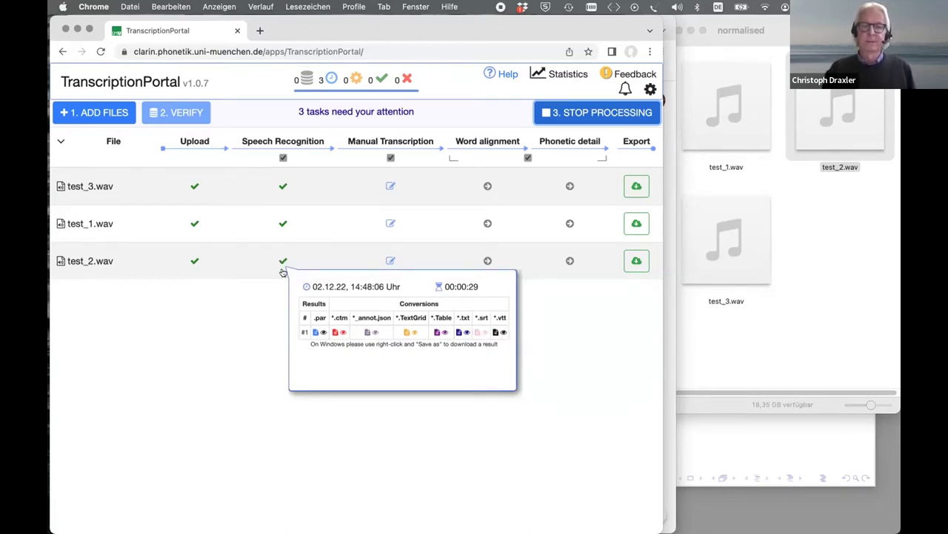
pyautogui.click(463, 332)
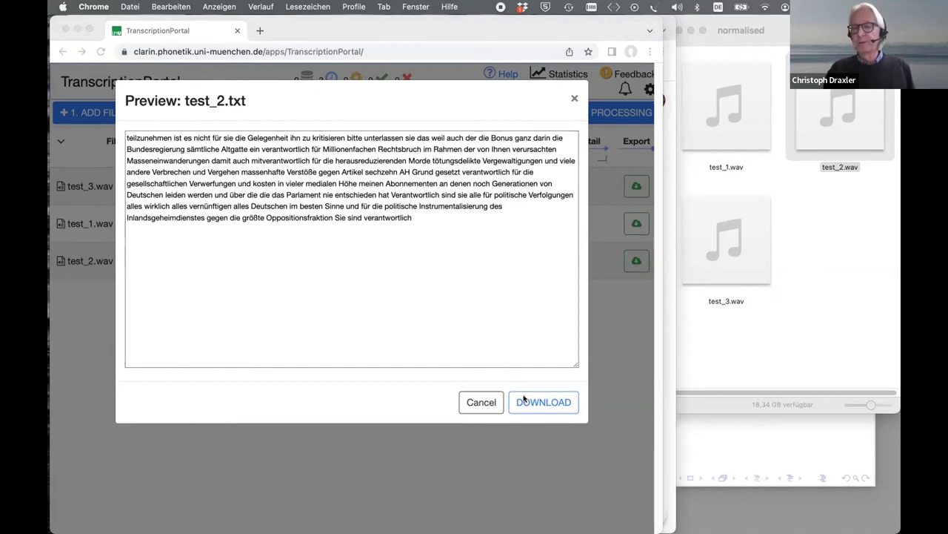
pyautogui.click(490, 402)
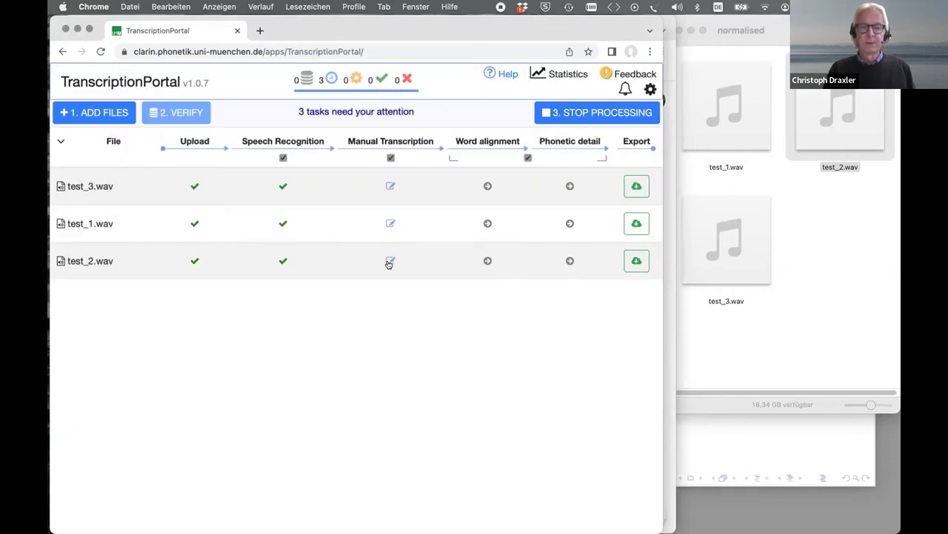
# Open test_2.wav for manual transcription in OCTRA, look through its segments and send the transcription.
pyautogui.click(389, 262)
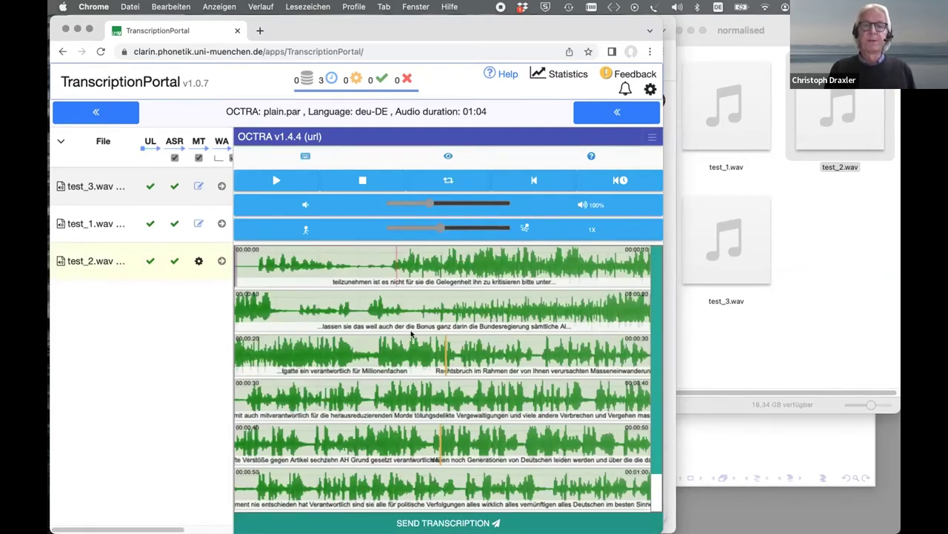
pyautogui.scroll(-1, 411, 351)
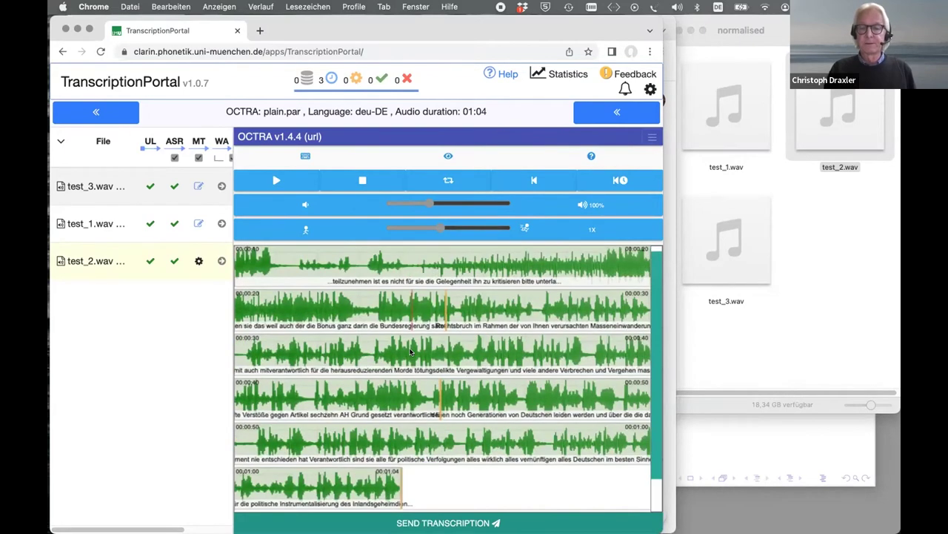
pyautogui.scroll(1, 411, 352)
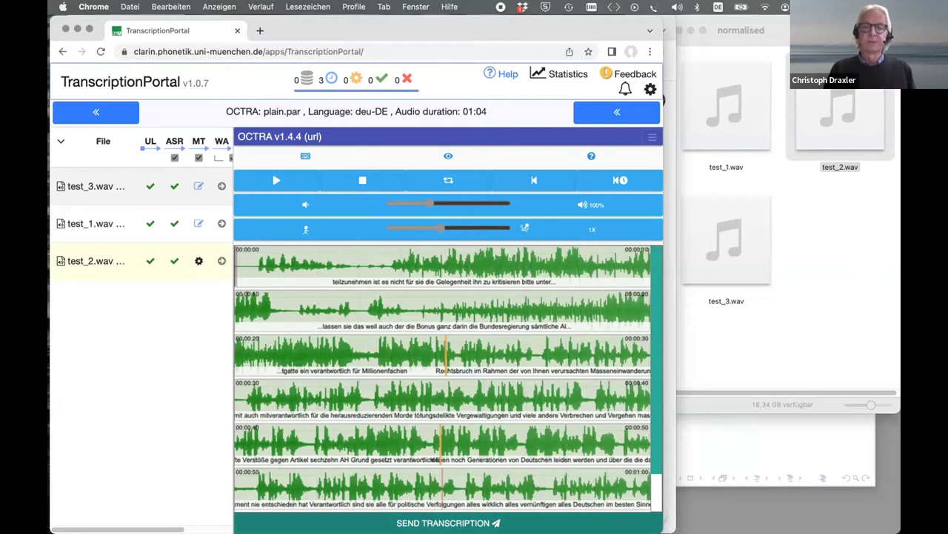
pyautogui.click(448, 523)
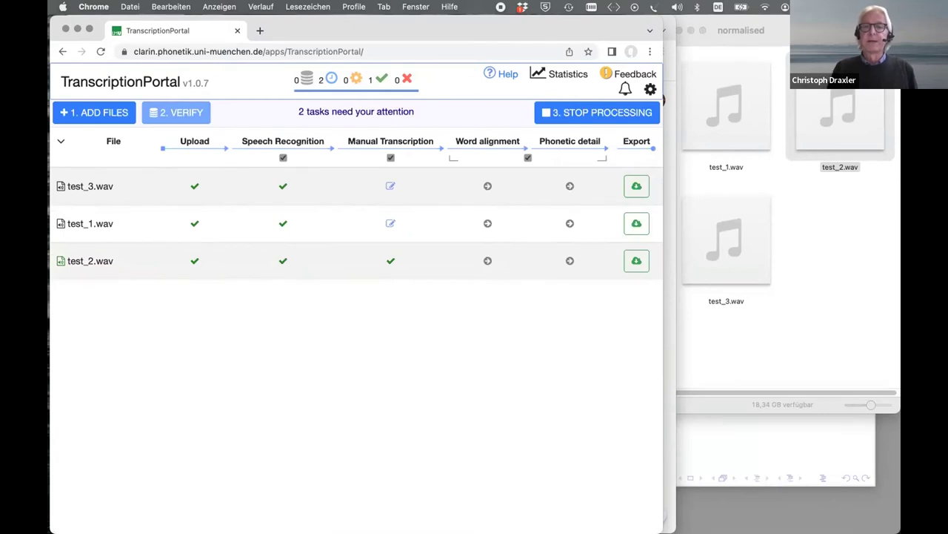
# Review the manual transcription result formats and the package download options for test_2.wav, and close them without exporting.
pyautogui.moveTo(391, 263)
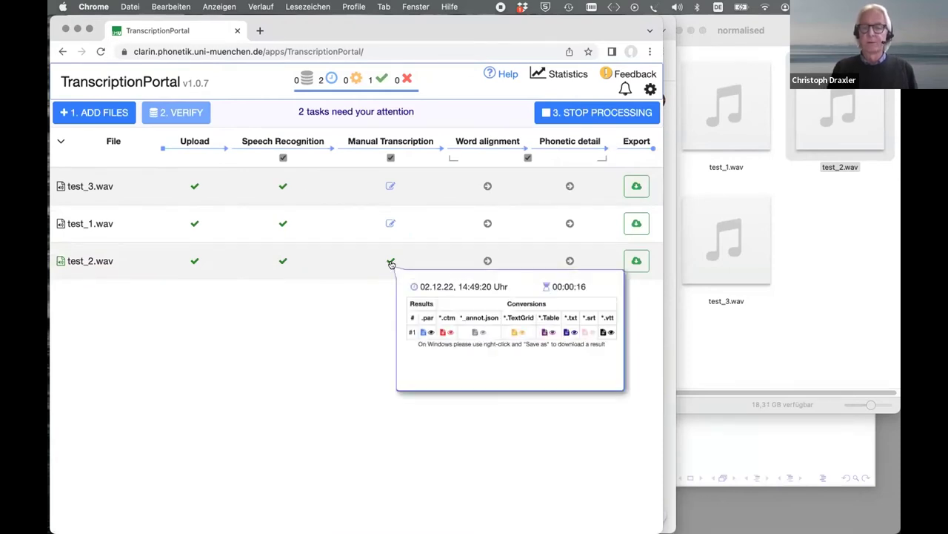
pyautogui.click(636, 260)
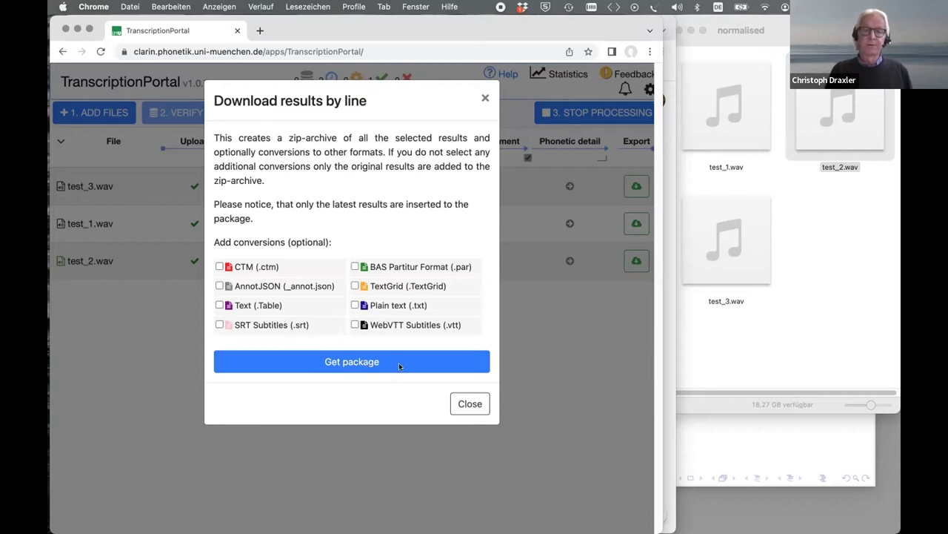
pyautogui.click(466, 404)
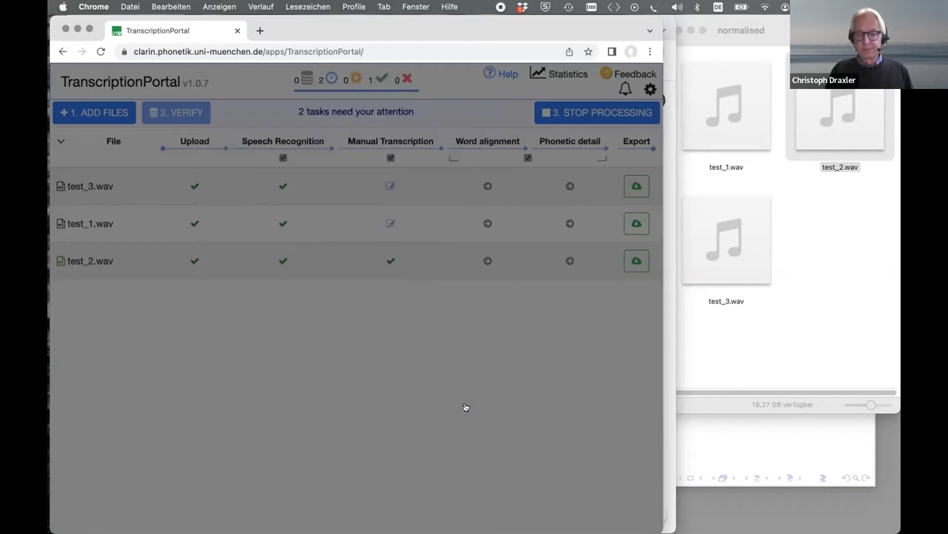